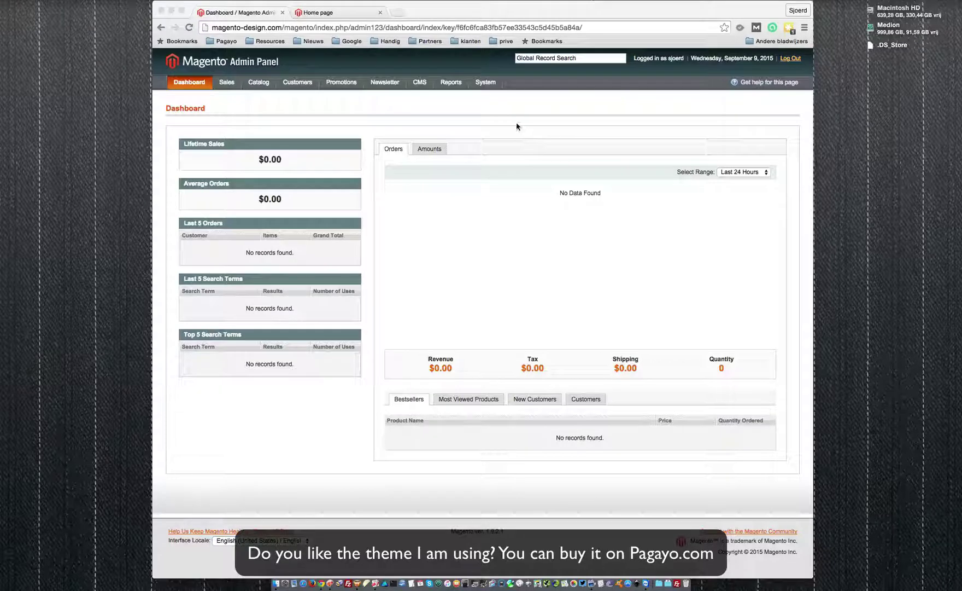
Step: Switch from the admin dashboard to the storefront home page tab
{"action": "left_click", "coordinate": [460, 120]}
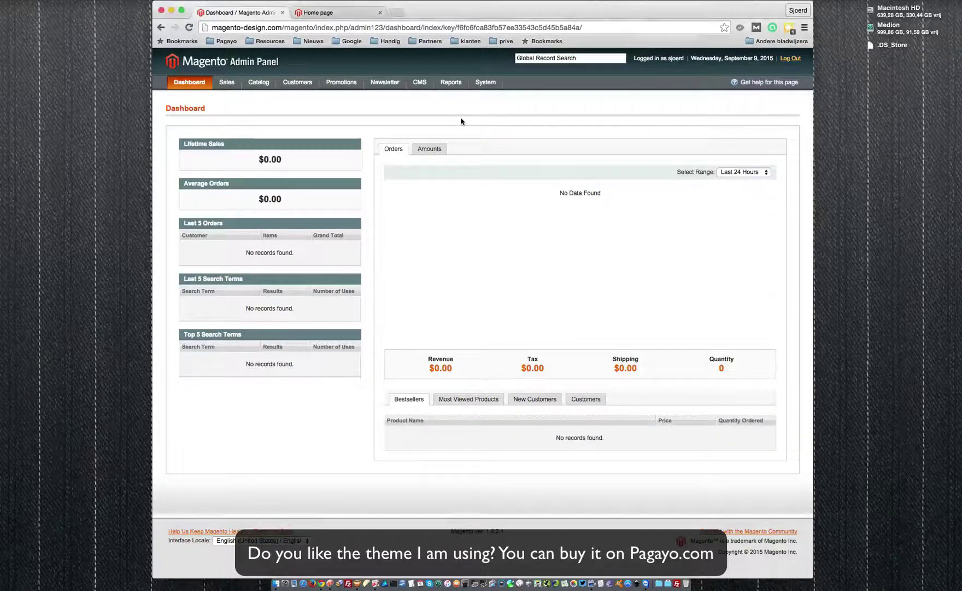
{"action": "mouse_move", "coordinate": [441, 80]}
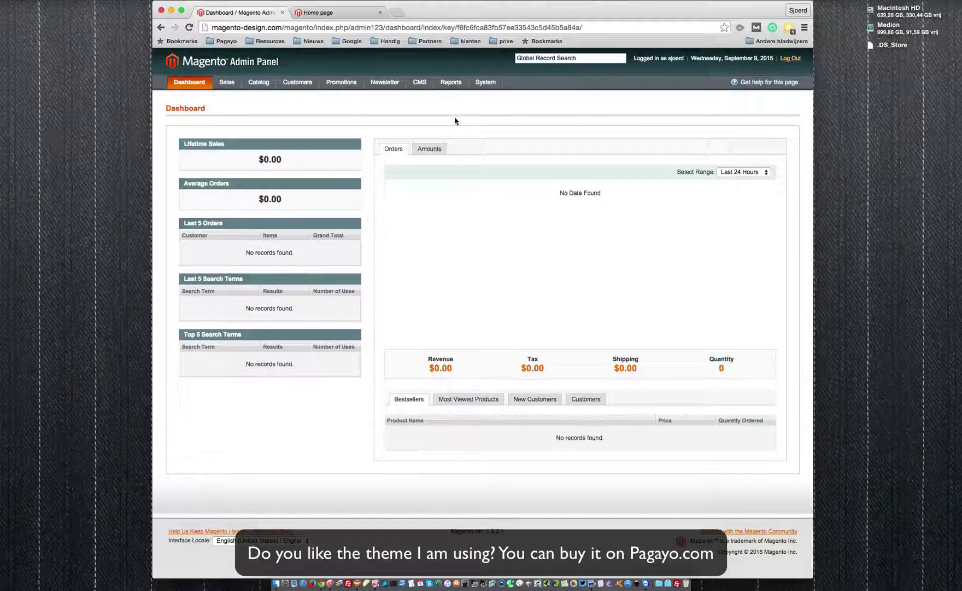
{"action": "left_click", "coordinate": [350, 13]}
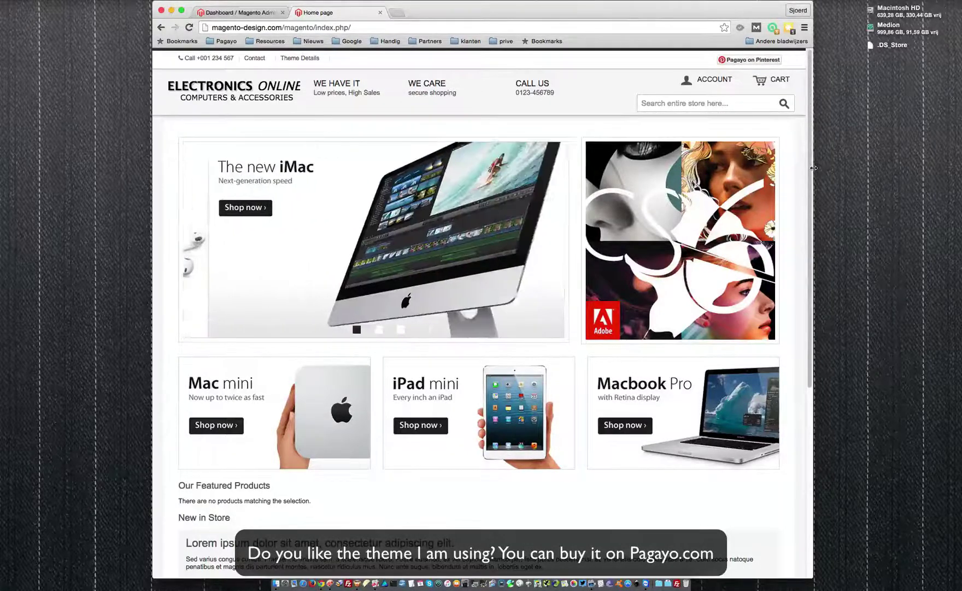
Step: Preview the storefront's mobile layout, then open System > Manage Stores in the admin
{"action": "left_click_drag", "start_coordinate": [813, 164], "coordinate": [446, 140]}
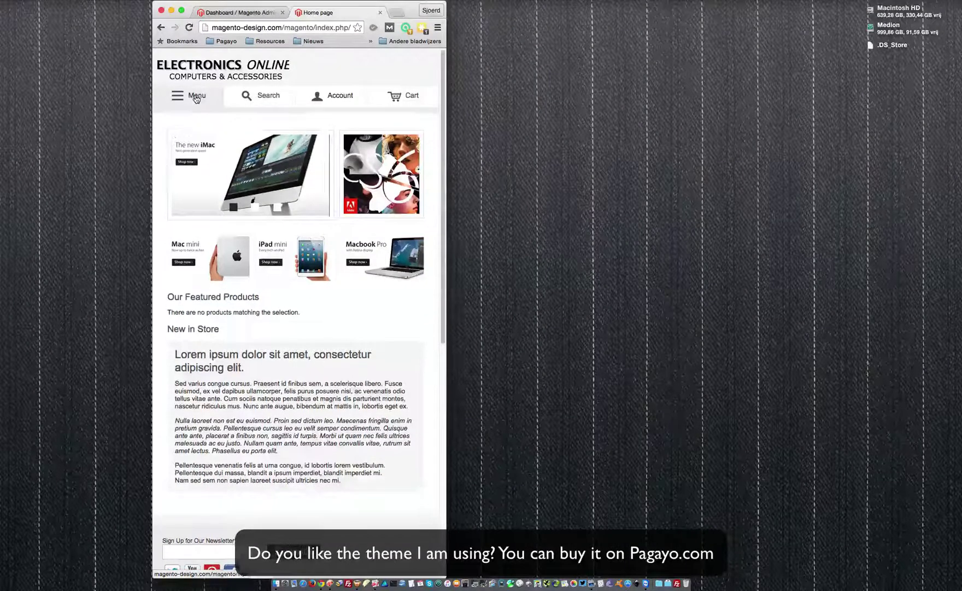
{"action": "left_click_drag", "start_coordinate": [445, 141], "coordinate": [815, 159]}
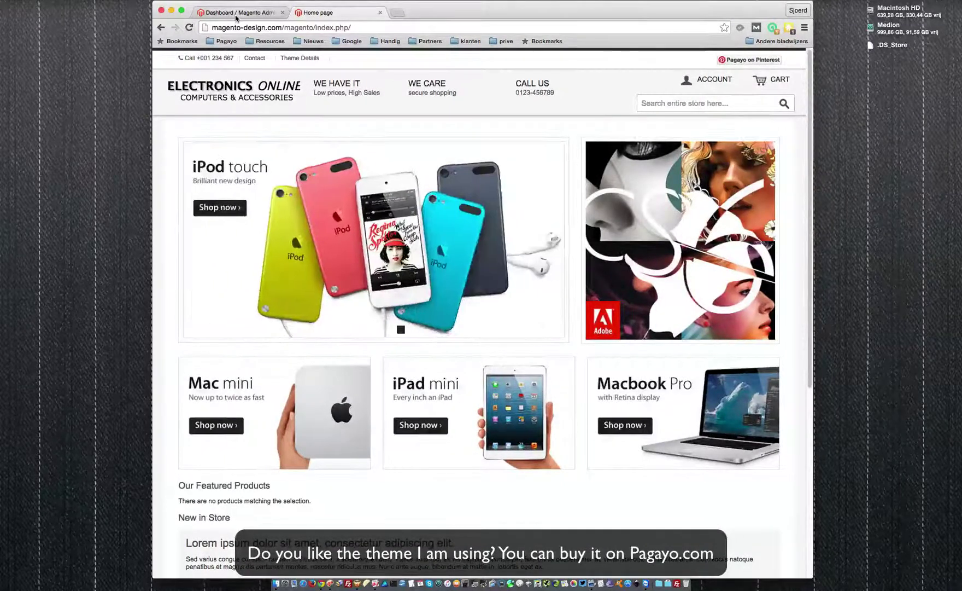
{"action": "left_click", "coordinate": [237, 17]}
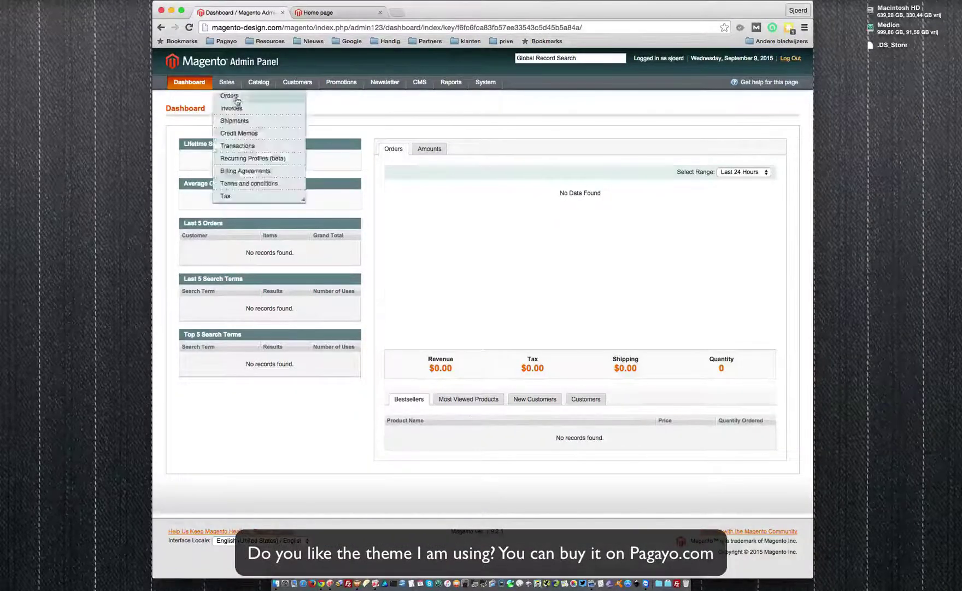
{"action": "mouse_move", "coordinate": [485, 82]}
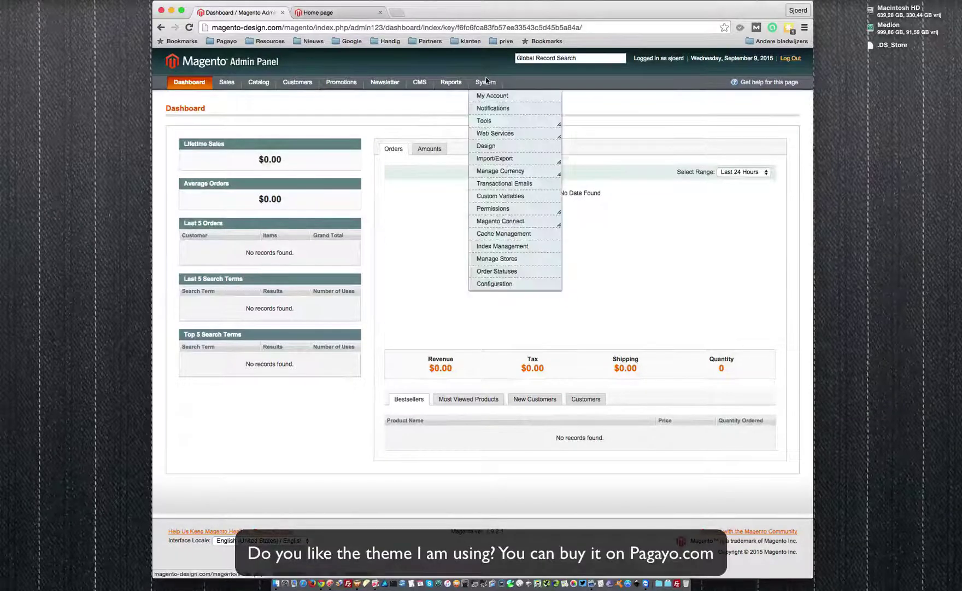
{"action": "left_click", "coordinate": [503, 259]}
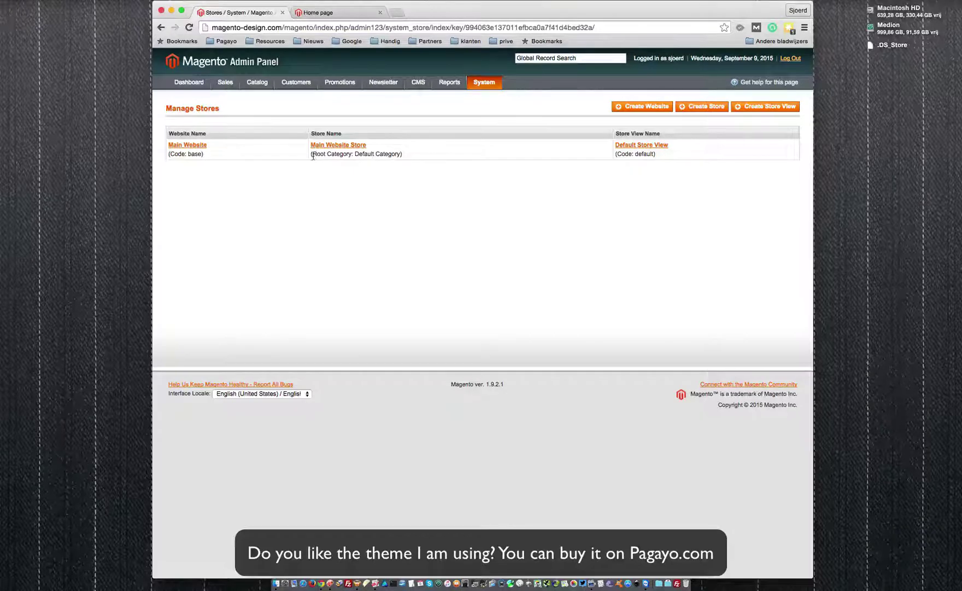
Step: Confirm Main Website Store's root category is Default Category, glancing back at the storefront
{"action": "left_click_drag", "start_coordinate": [355, 154], "coordinate": [397, 156]}
{"action": "left_click", "coordinate": [400, 166]}
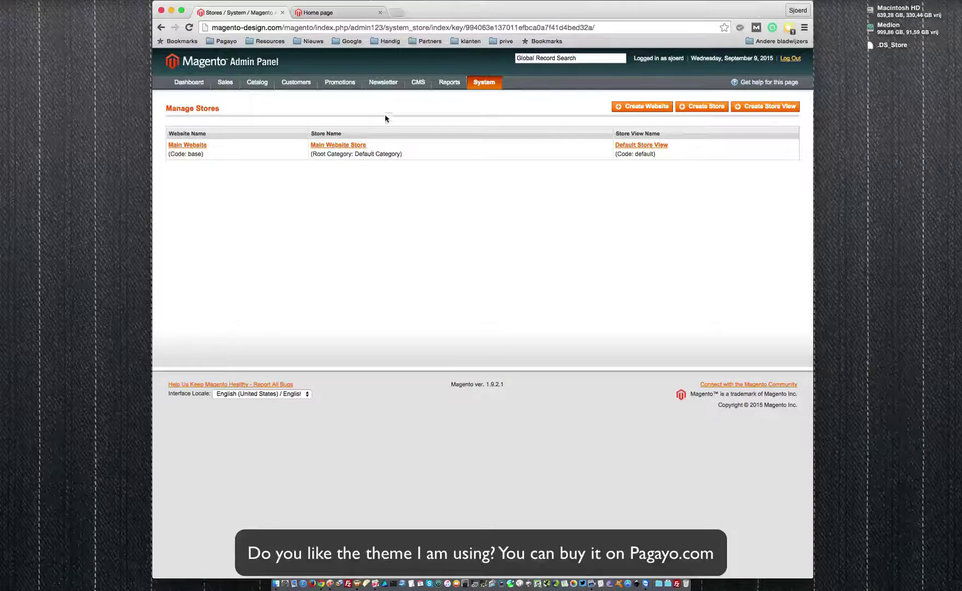
{"action": "left_click", "coordinate": [346, 12]}
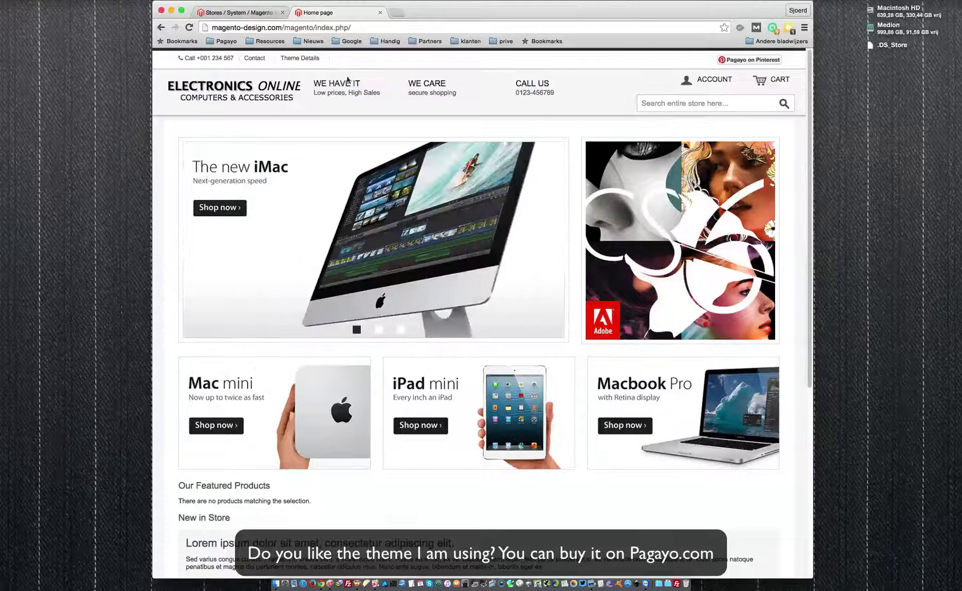
{"action": "left_click", "coordinate": [249, 12]}
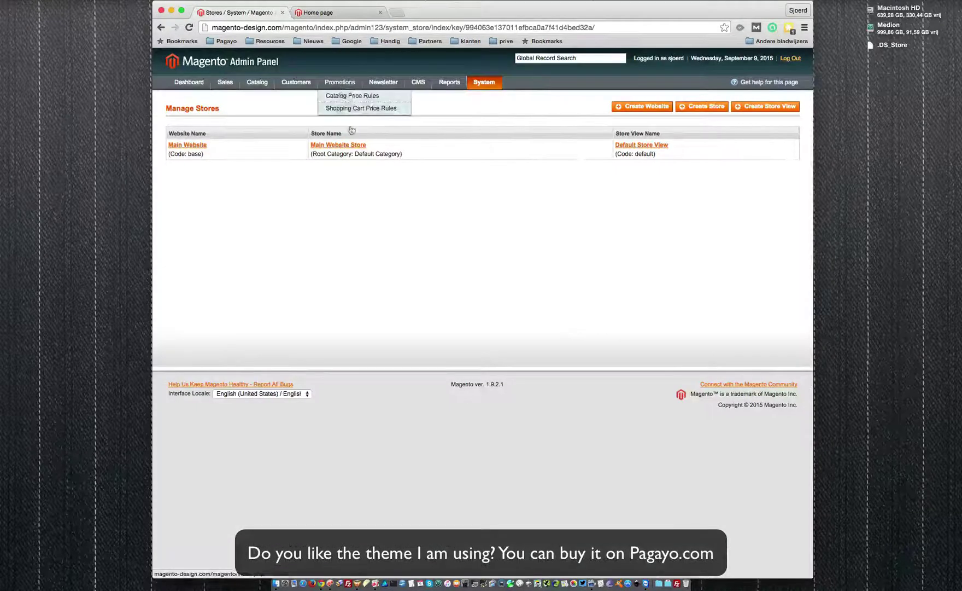
Step: Untick the test product in Default Category's Category Products and save, leaving it empty
{"action": "mouse_move", "coordinate": [266, 98]}
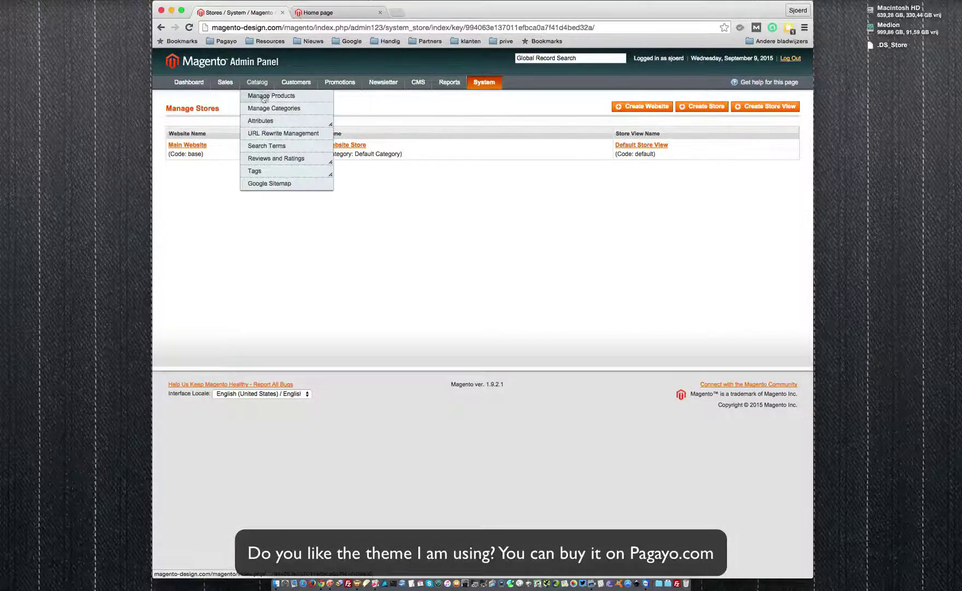
{"action": "left_click", "coordinate": [267, 109]}
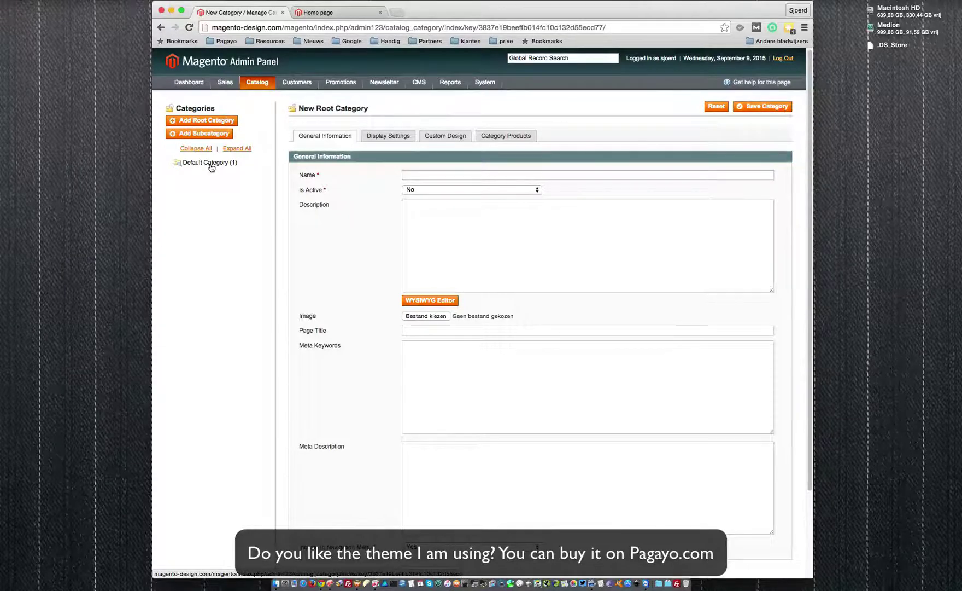
{"action": "left_click", "coordinate": [210, 164]}
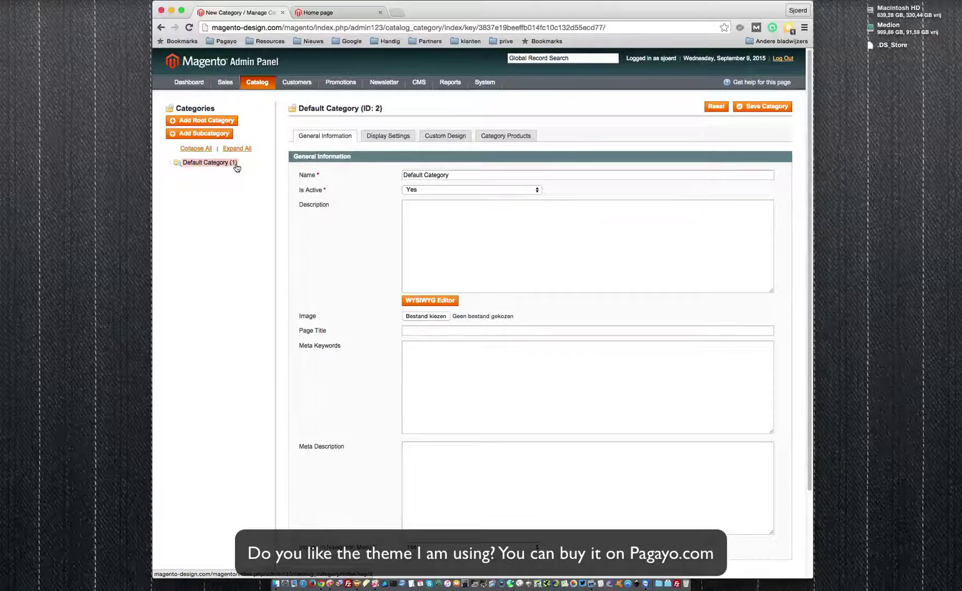
{"action": "left_click", "coordinate": [500, 140]}
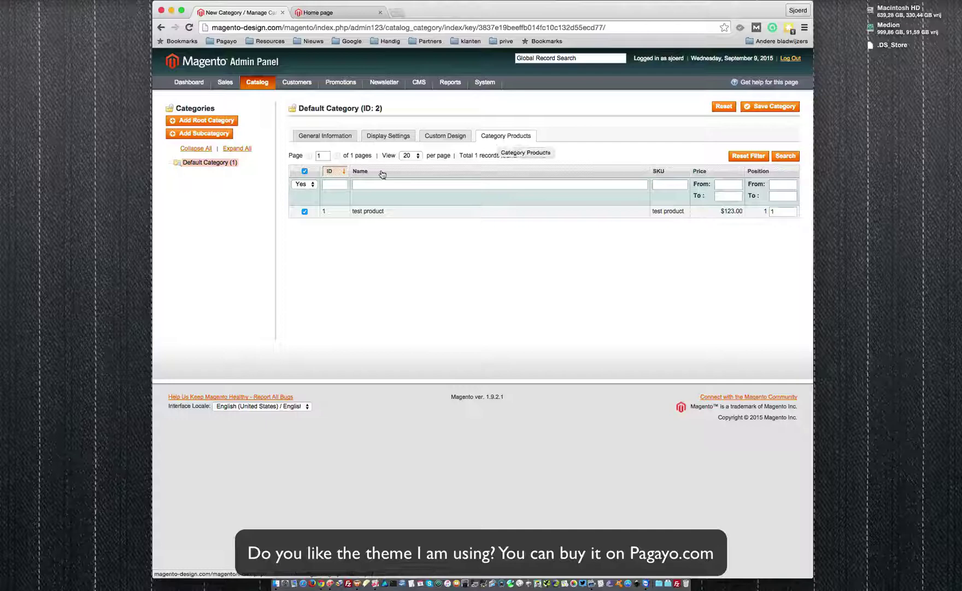
{"action": "left_click", "coordinate": [304, 172]}
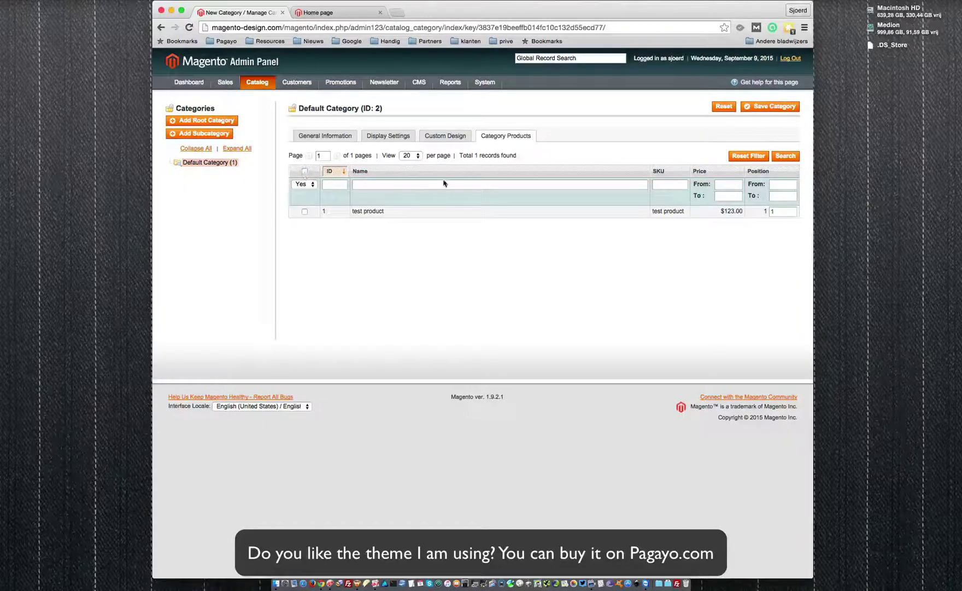
{"action": "left_click", "coordinate": [766, 107]}
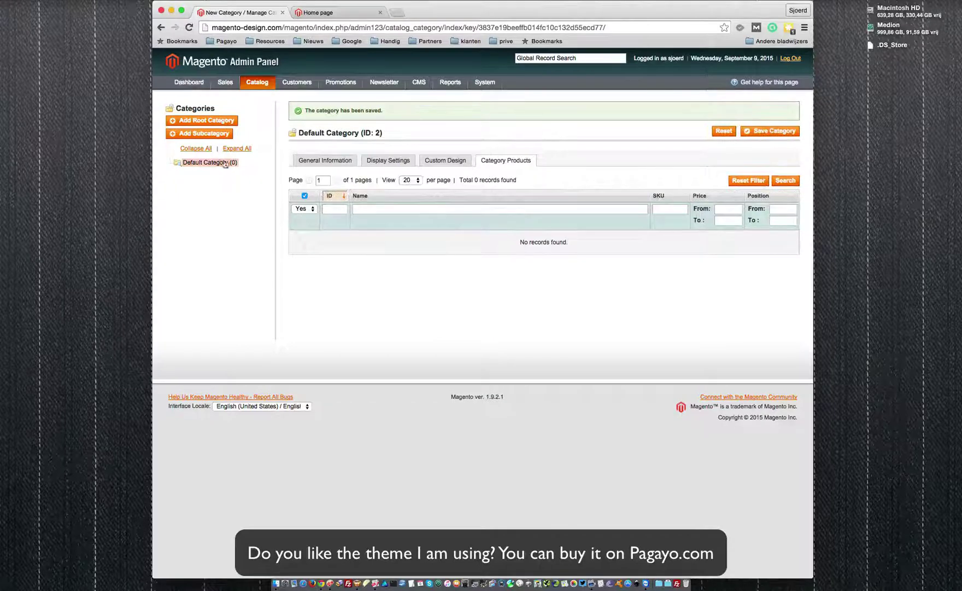
{"action": "left_click", "coordinate": [201, 163]}
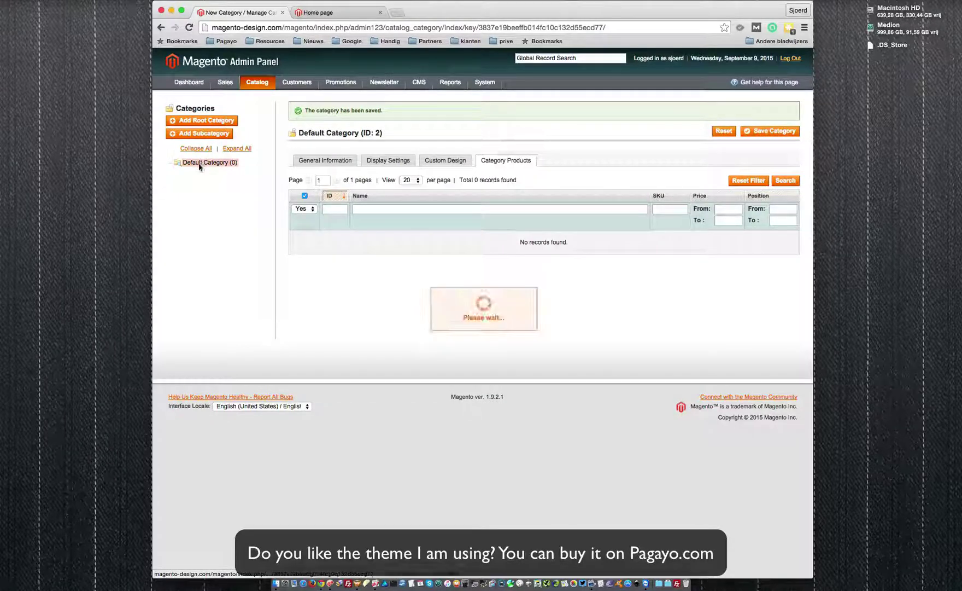
Step: Start a subcategory under Default Category named 'Test cat' with Is Active set to Yes
{"action": "left_click", "coordinate": [181, 139]}
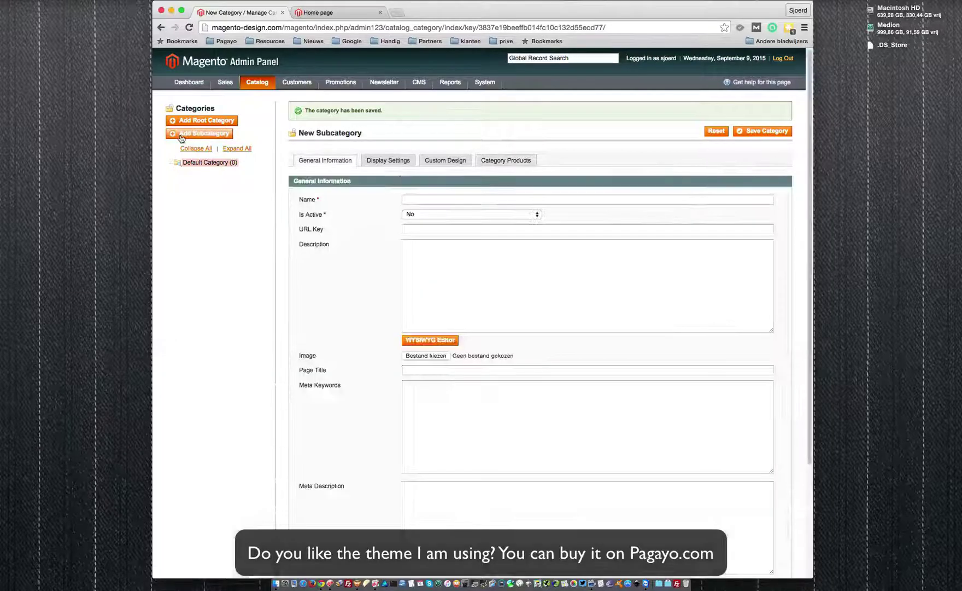
{"action": "left_click", "coordinate": [424, 203]}
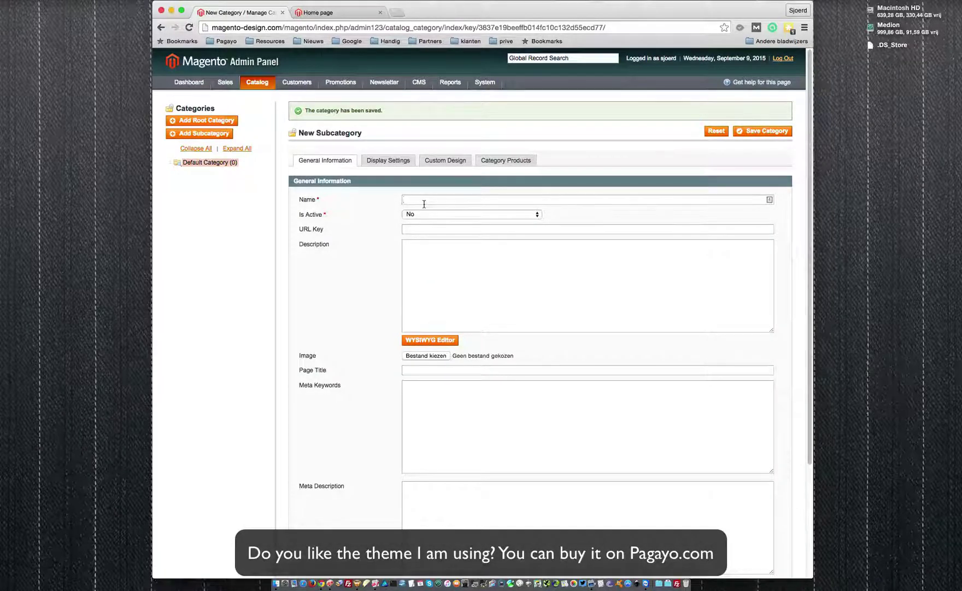
{"action": "type", "text": "test"}
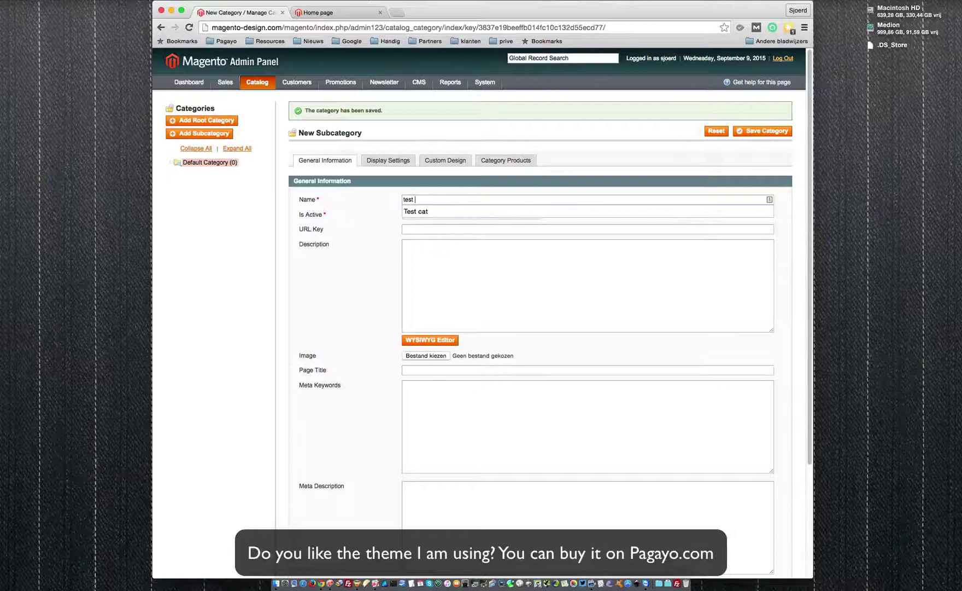
{"action": "key", "text": "Down"}
{"action": "key", "text": "Return"}
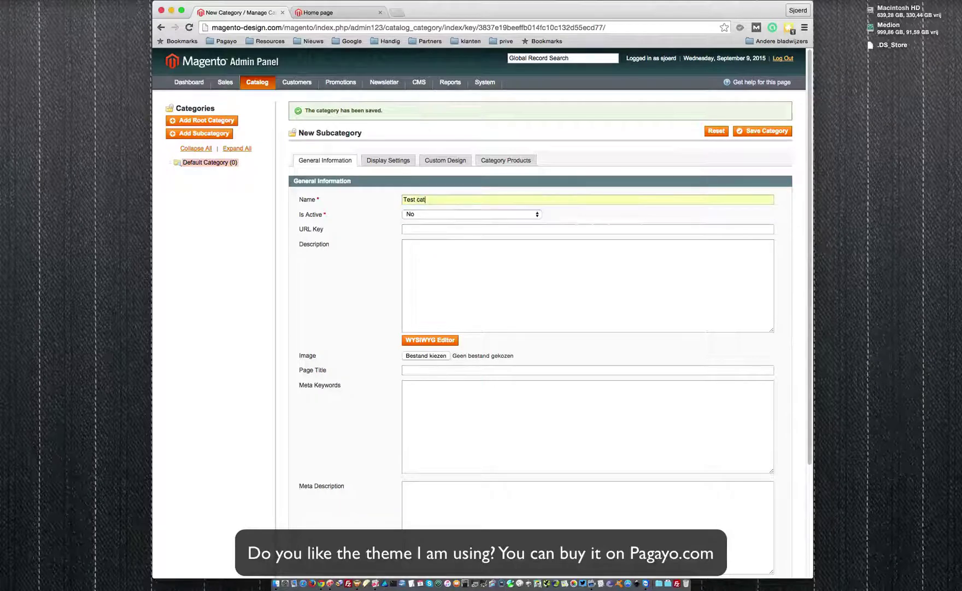
{"action": "left_click", "coordinate": [428, 214]}
{"action": "left_click", "coordinate": [428, 214]}
{"action": "left_click", "coordinate": [427, 212]}
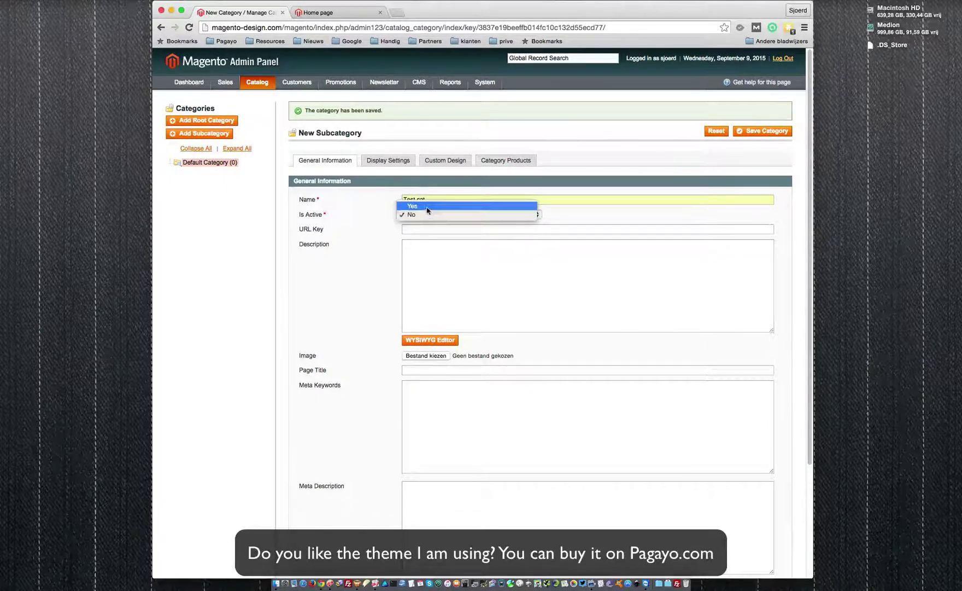
{"action": "left_click", "coordinate": [427, 206]}
Step: Set Is Anchor to Yes in the display settings and save Test cat
{"action": "left_click", "coordinate": [506, 160]}
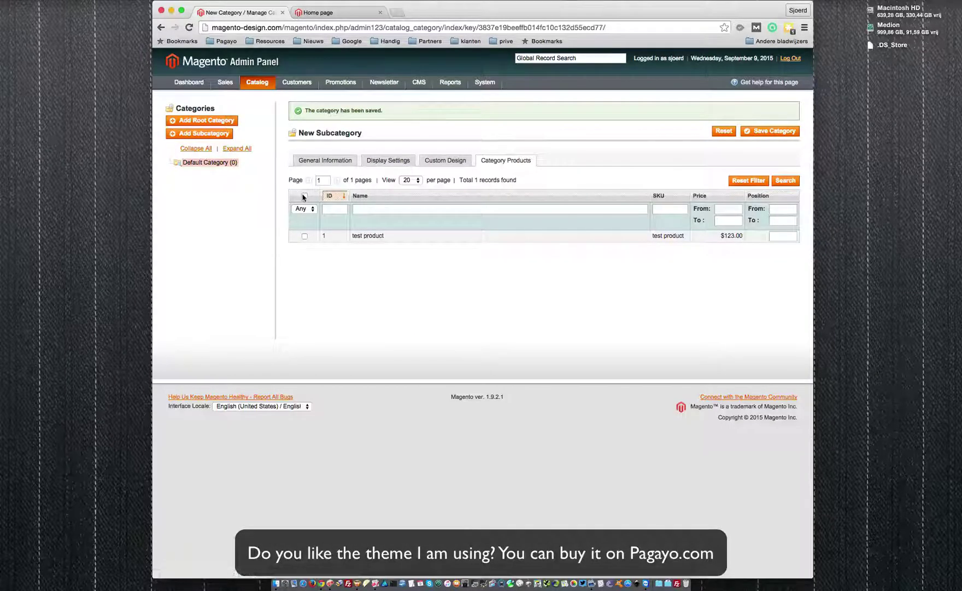
{"action": "left_click", "coordinate": [387, 162]}
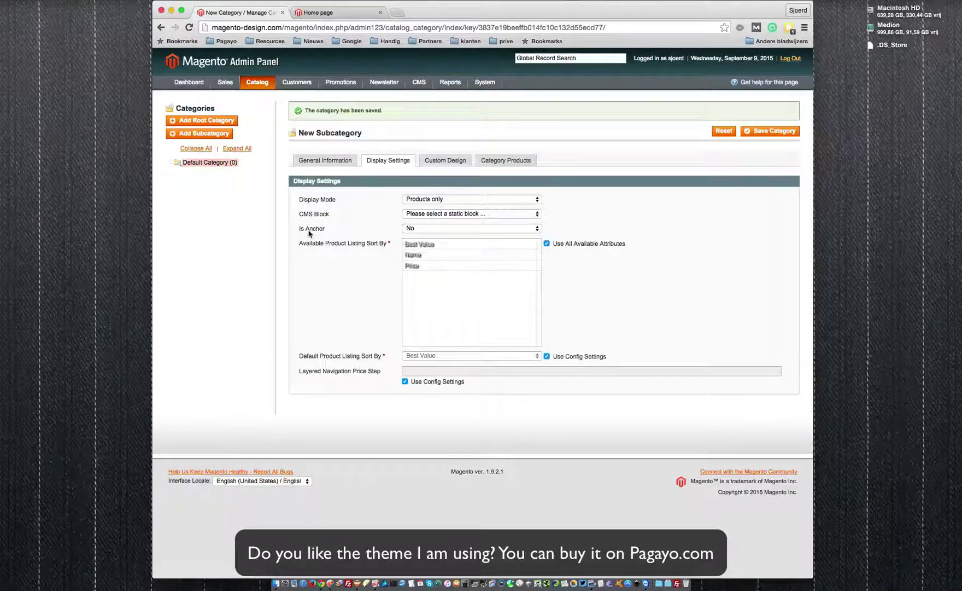
{"action": "left_click", "coordinate": [409, 229]}
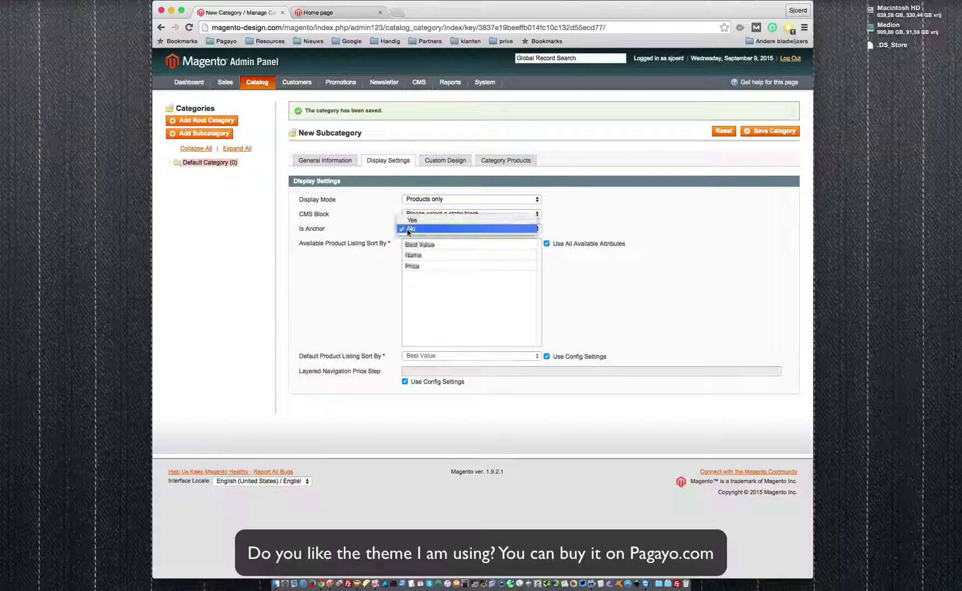
{"action": "left_click", "coordinate": [414, 222]}
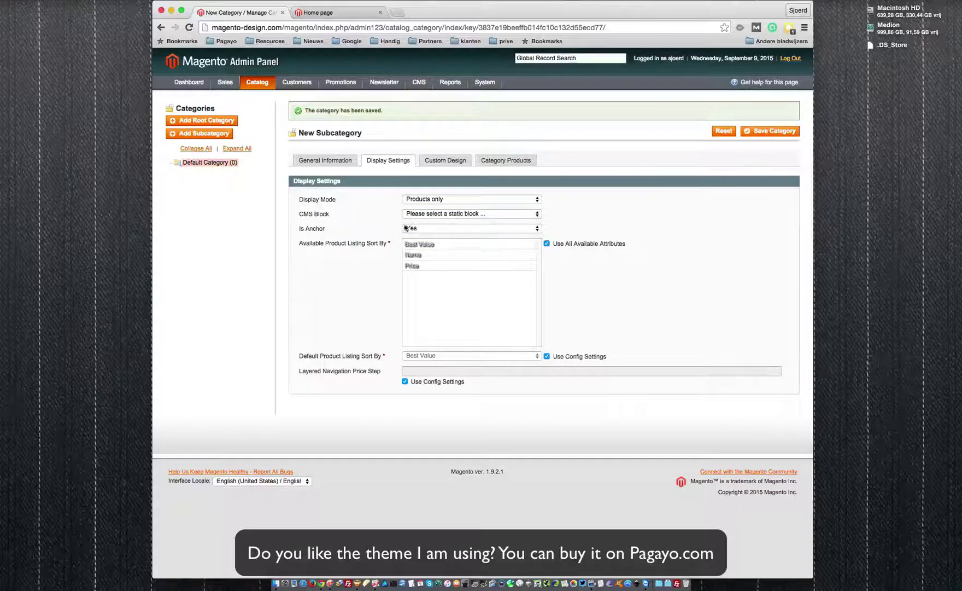
{"action": "left_click", "coordinate": [776, 135]}
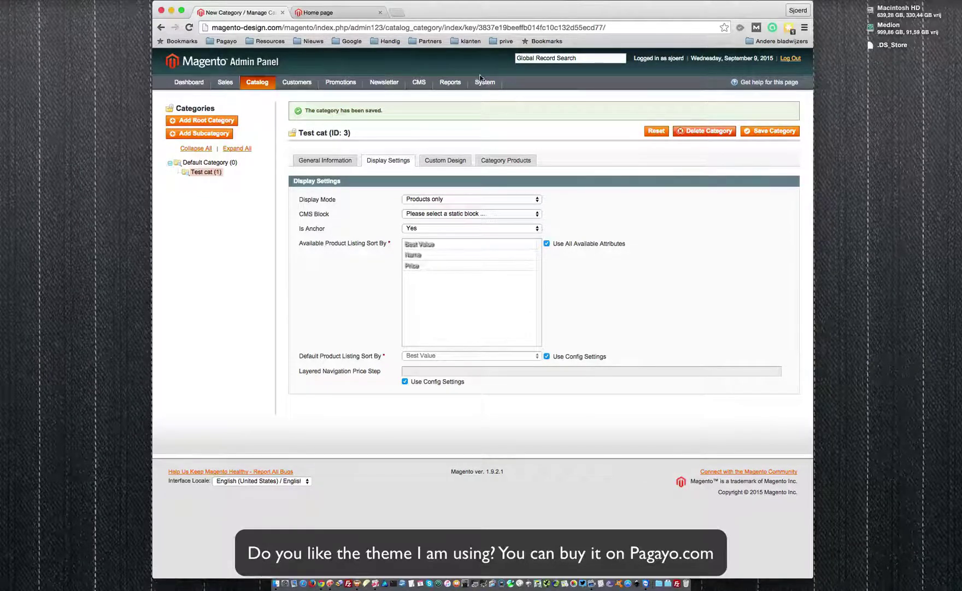
Step: Refresh the caches, reload the storefront to see Test cat in the menu, then return to admin
{"action": "mouse_move", "coordinate": [485, 82]}
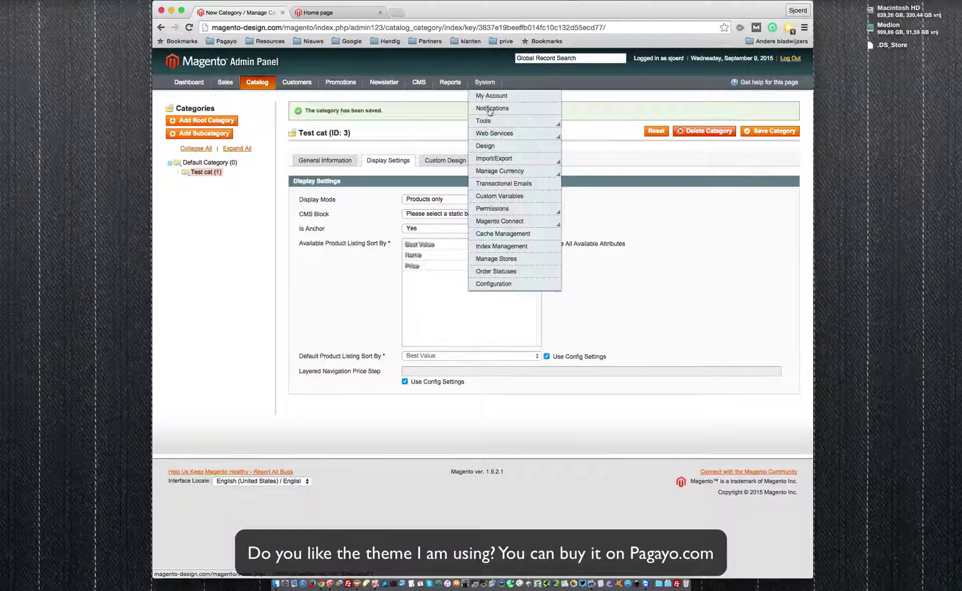
{"action": "left_click", "coordinate": [496, 234]}
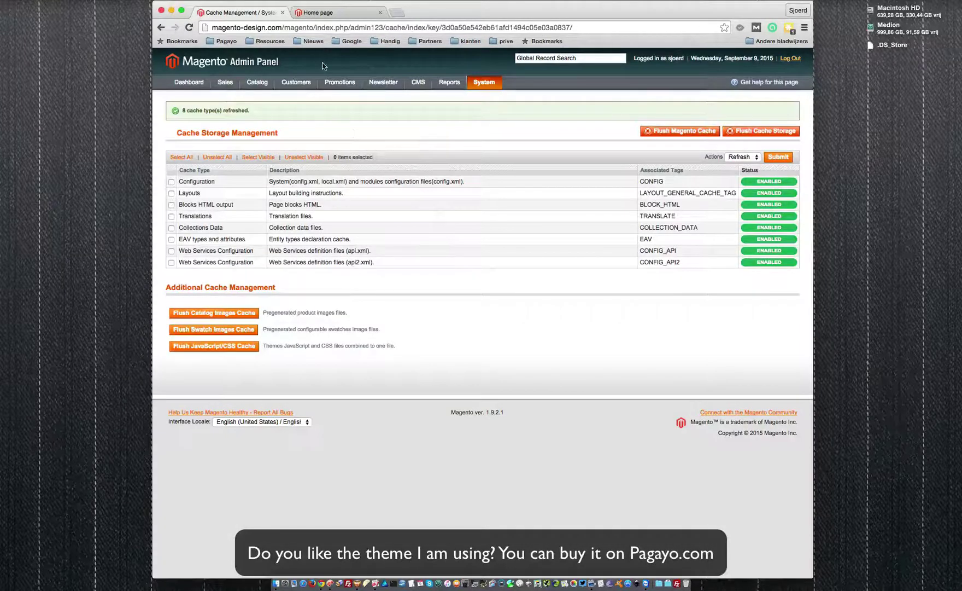
{"action": "left_click", "coordinate": [321, 14]}
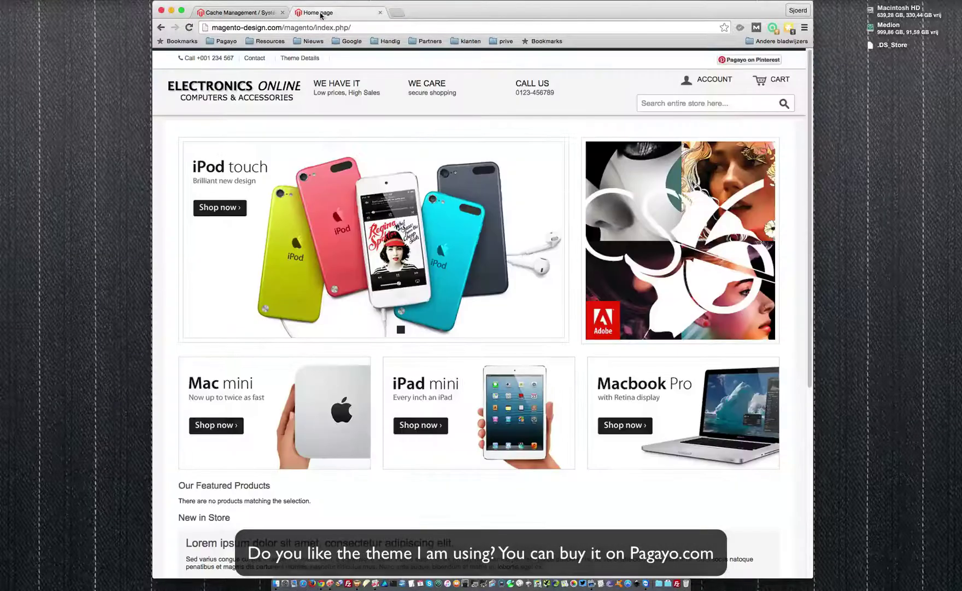
{"action": "left_click", "coordinate": [286, 92]}
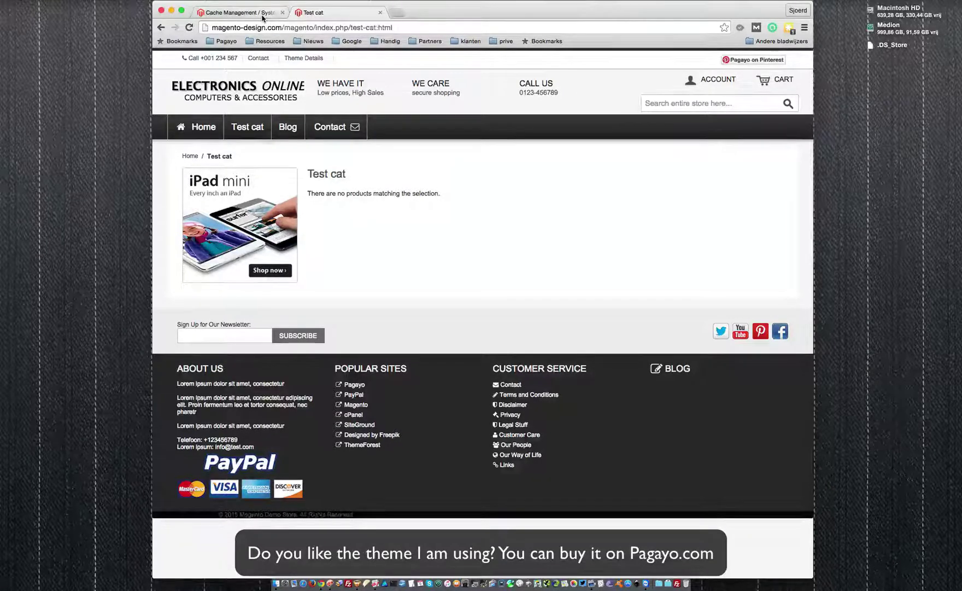
{"action": "left_click", "coordinate": [241, 13]}
Step: Set the test product's inventory to quantity 50 and In Stock, and save it
{"action": "mouse_move", "coordinate": [251, 81]}
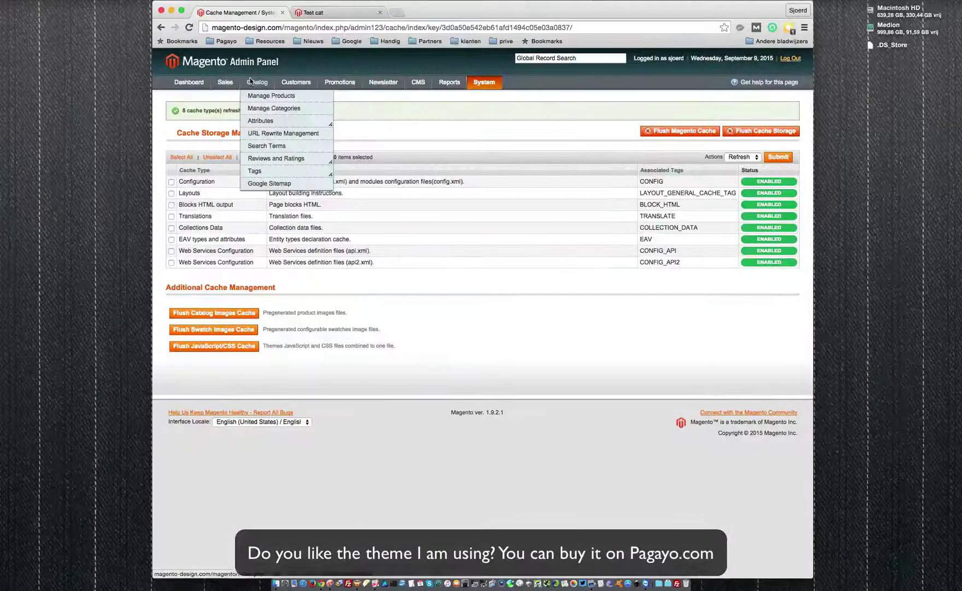
{"action": "left_click", "coordinate": [264, 106]}
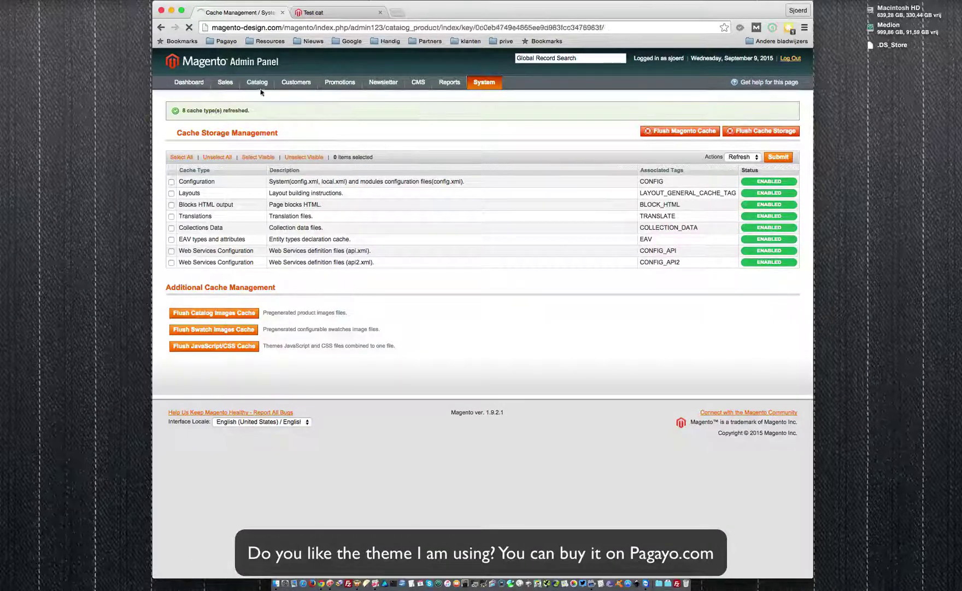
{"action": "left_click", "coordinate": [383, 216]}
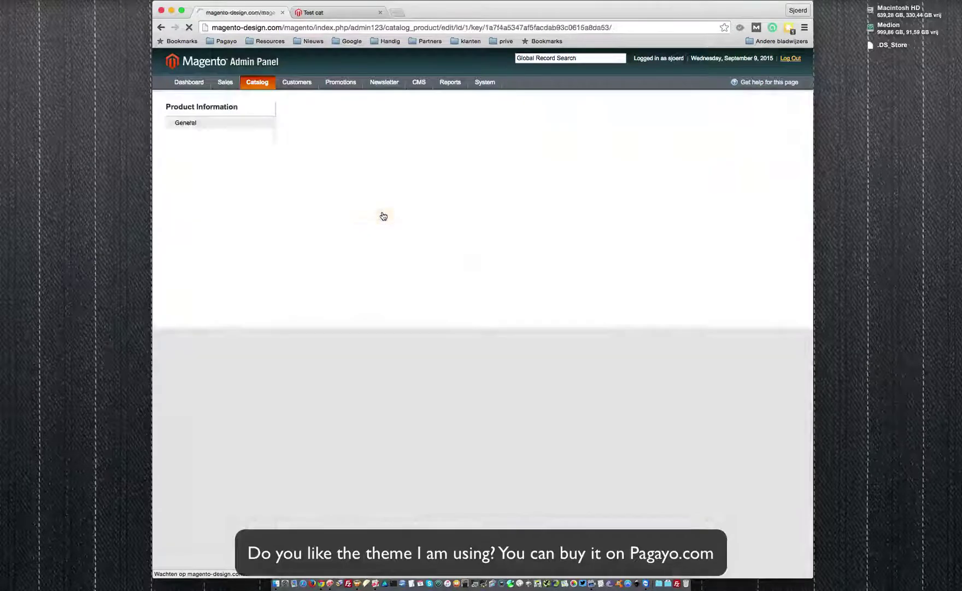
{"action": "left_click", "coordinate": [238, 211]}
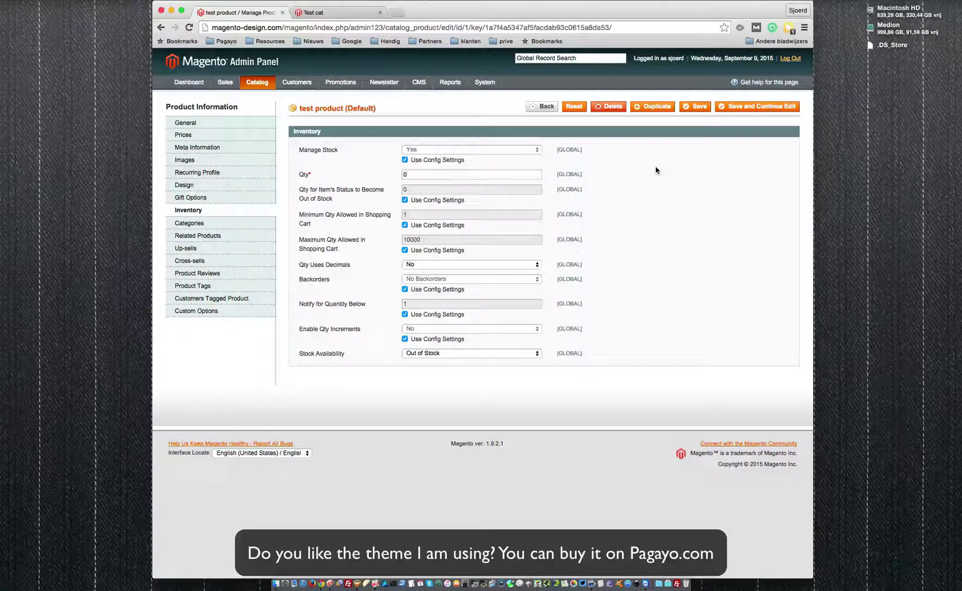
{"action": "left_click", "coordinate": [496, 352]}
{"action": "left_click", "coordinate": [437, 344]}
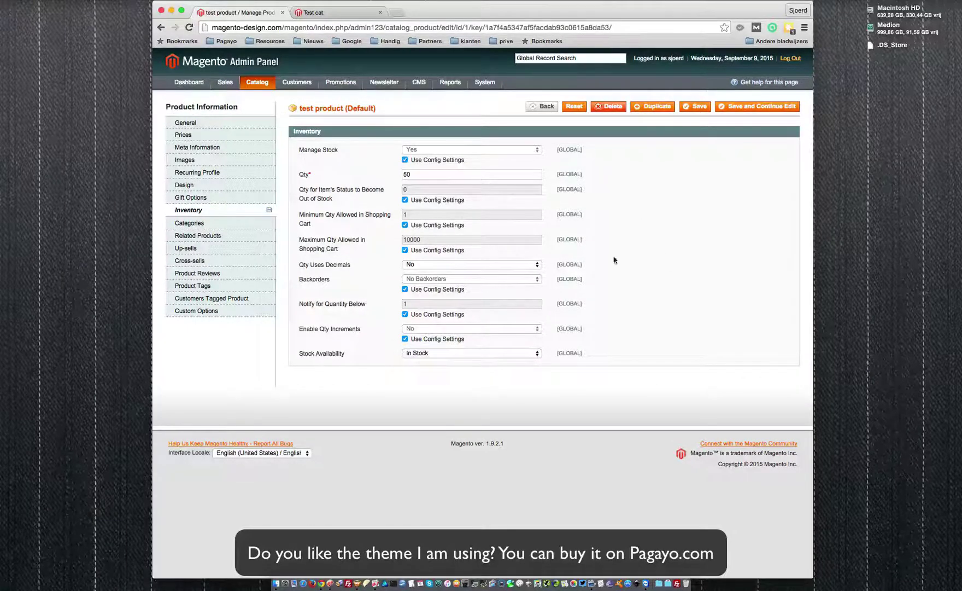
{"action": "left_click", "coordinate": [693, 107]}
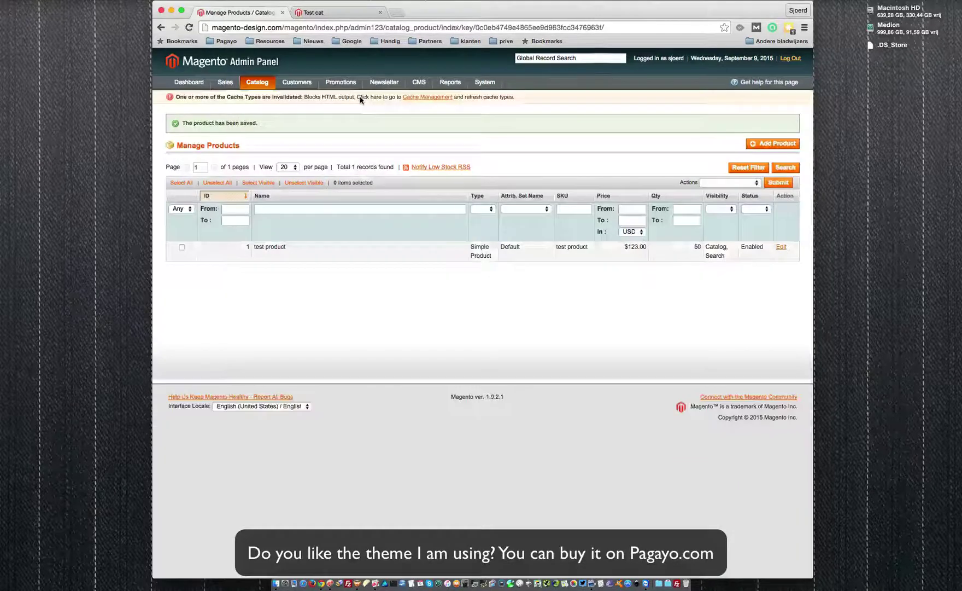
Step: Refresh the invalidated Blocks HTML output cache and reload the Test cat storefront page
{"action": "left_click", "coordinate": [408, 98]}
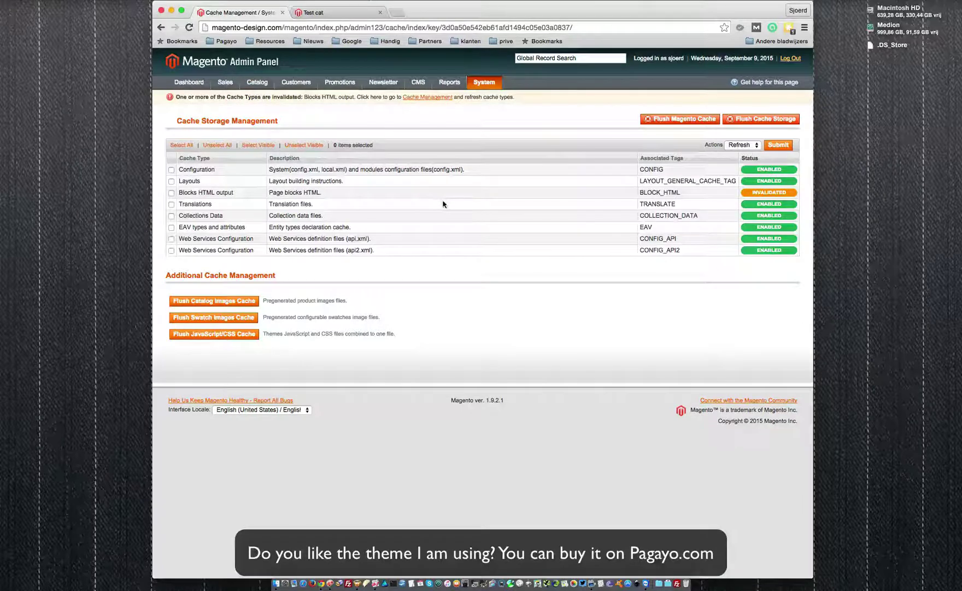
{"action": "left_click", "coordinate": [777, 146]}
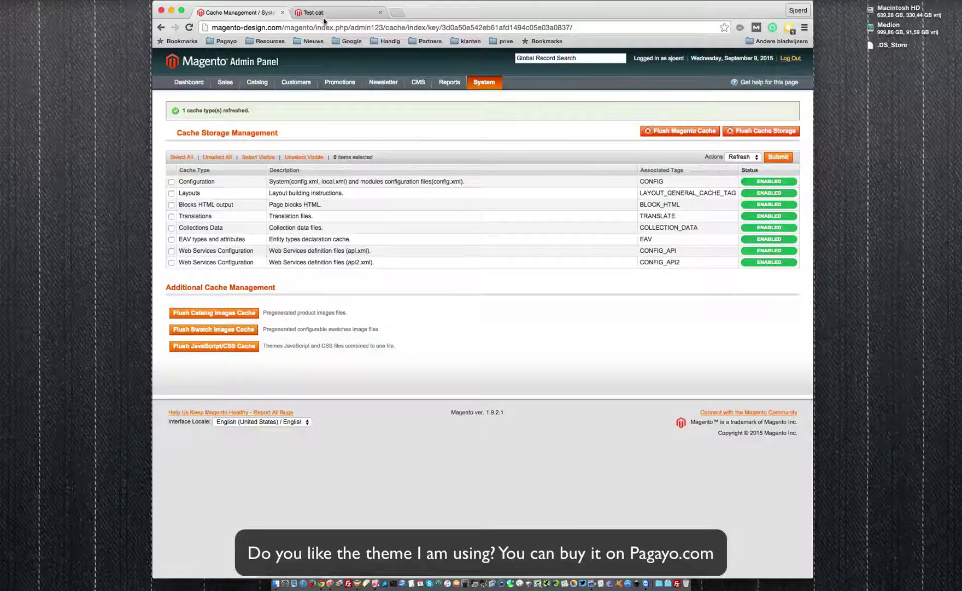
{"action": "left_click", "coordinate": [325, 15]}
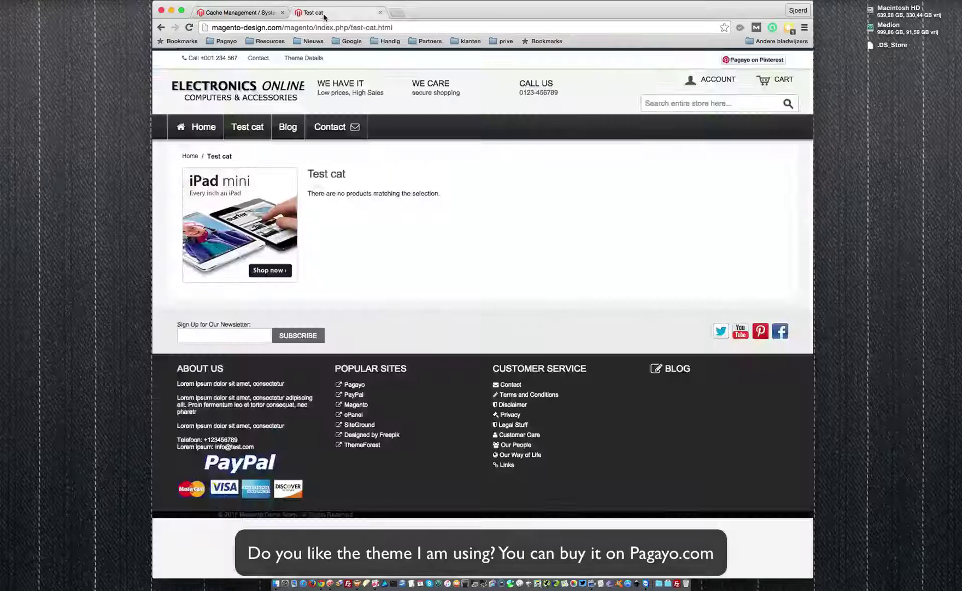
{"action": "left_click", "coordinate": [188, 27]}
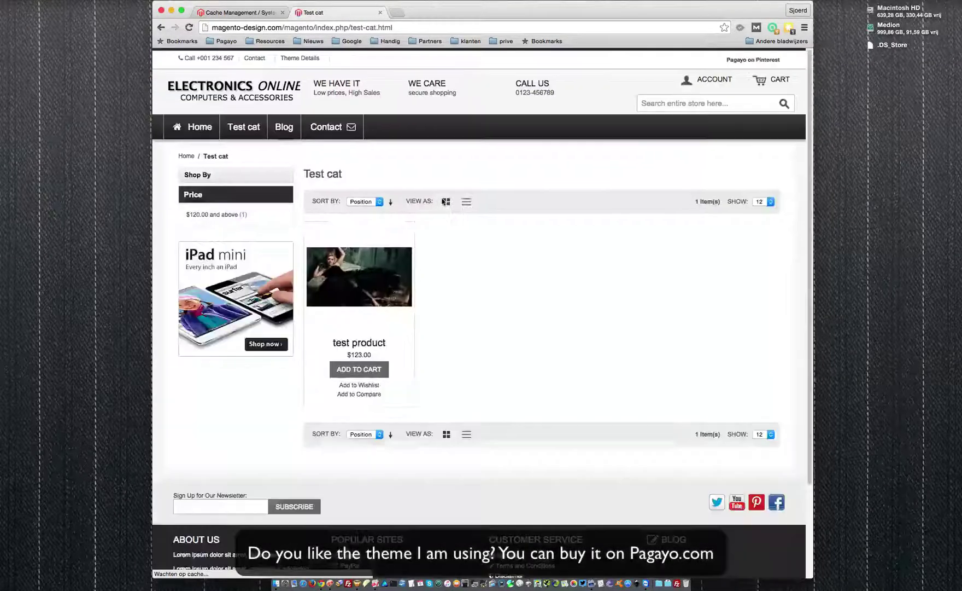
{"action": "left_click", "coordinate": [356, 263]}
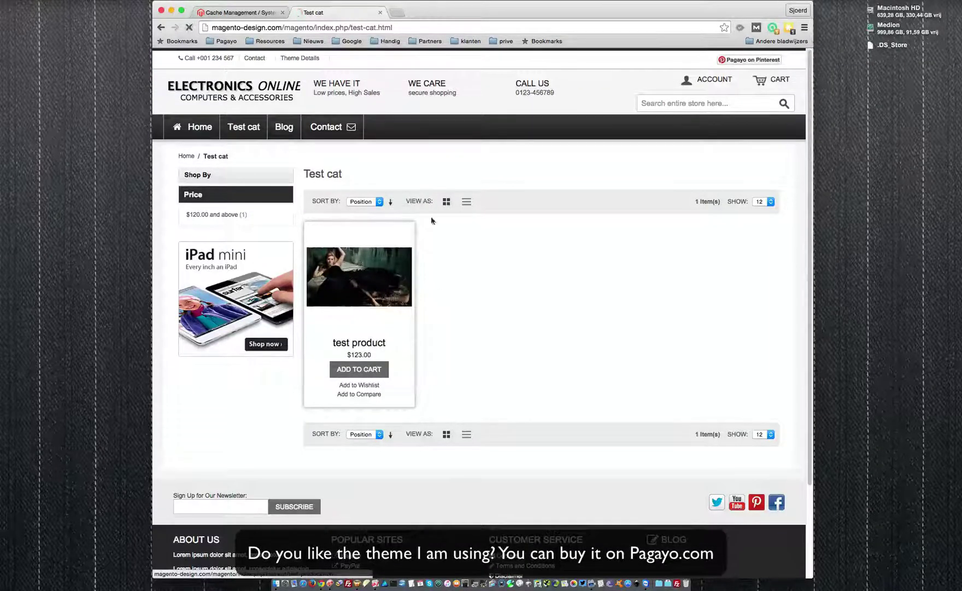